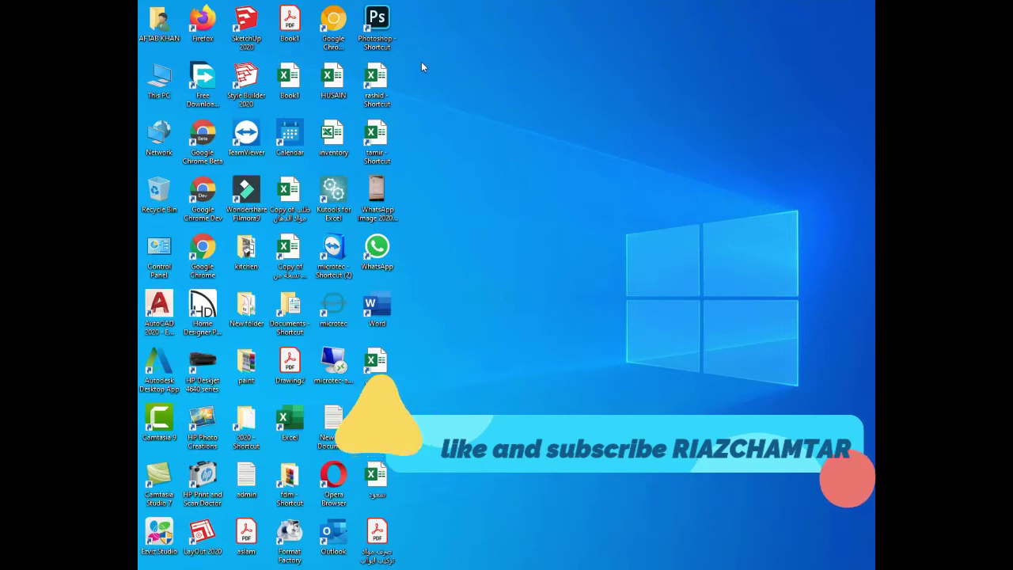
Launch Photoshop from the desktop shortcut; startup shows a presets-file warning
double_click(377, 37)
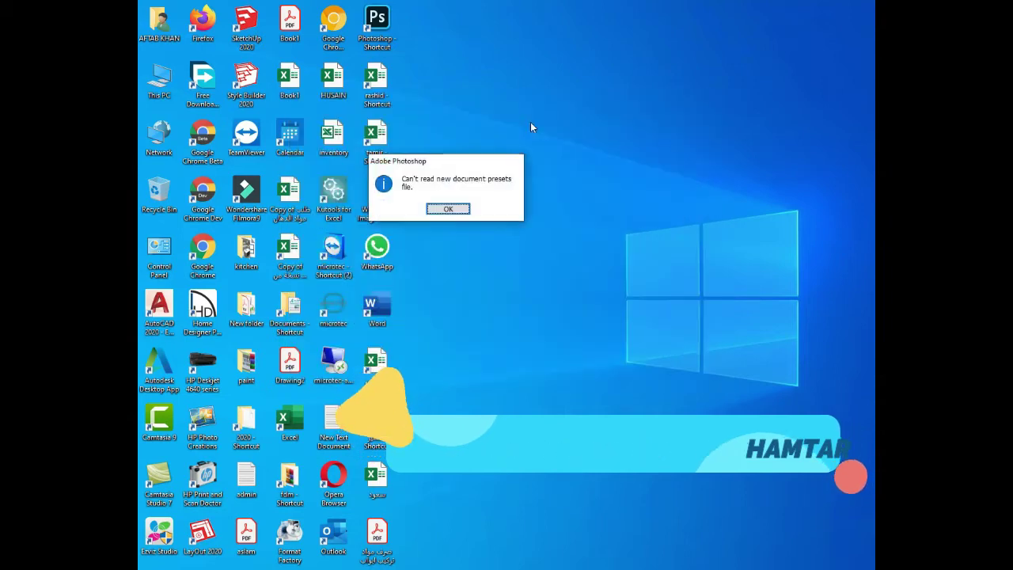
Dismiss the presets warning and create a blank white 668 × 565 px, 72 ppi document
left_click(448, 210)
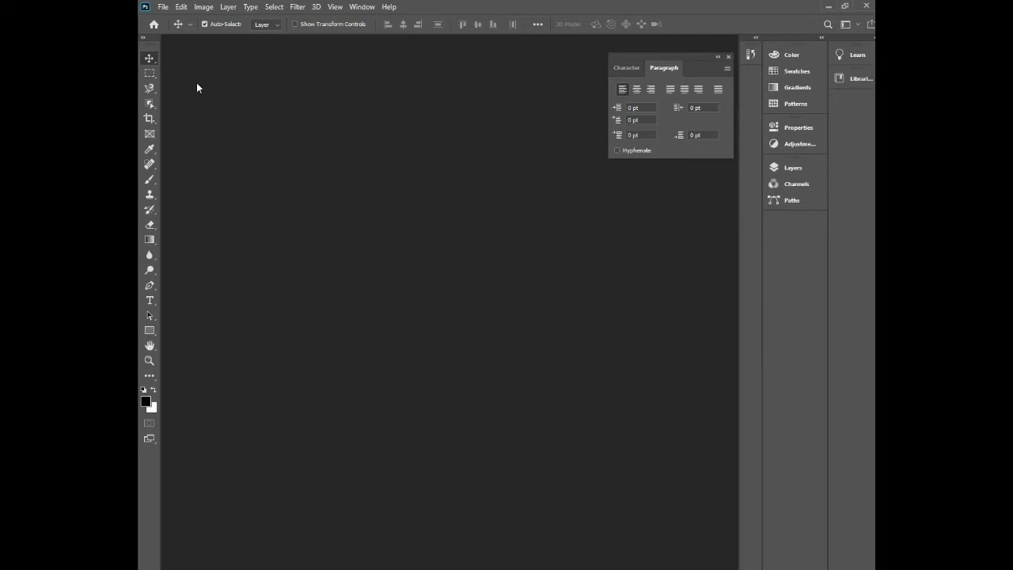
left_click(164, 9)
left_click(169, 16)
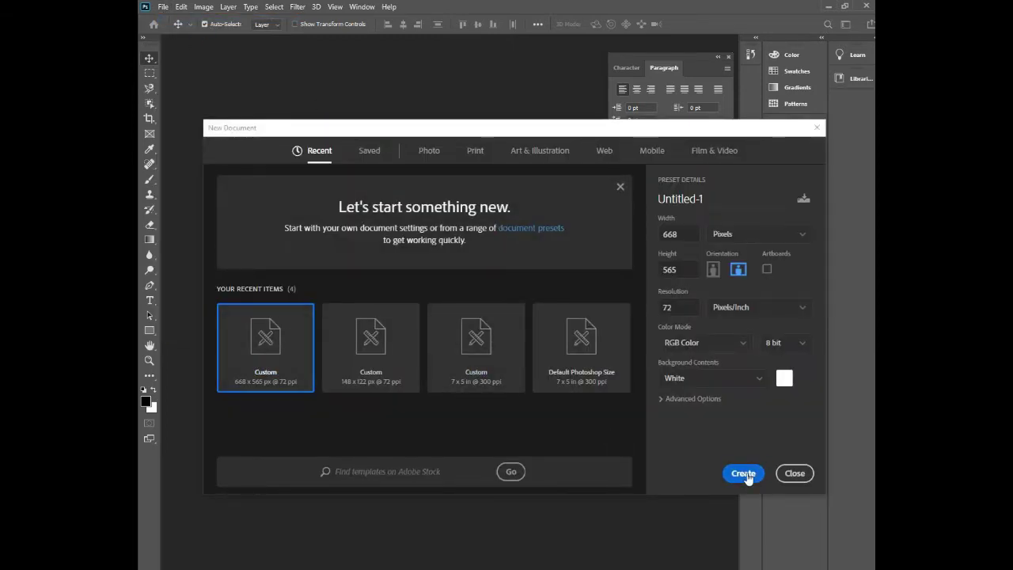
left_click(744, 474)
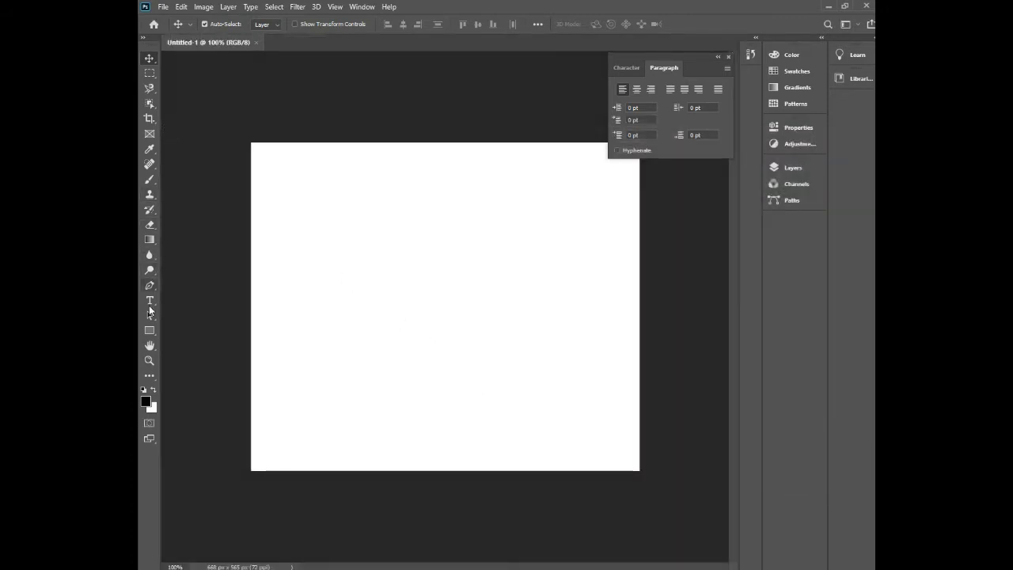
Add a text line near the canvas centre, type Arabic sample text, then delete it
left_click(149, 300)
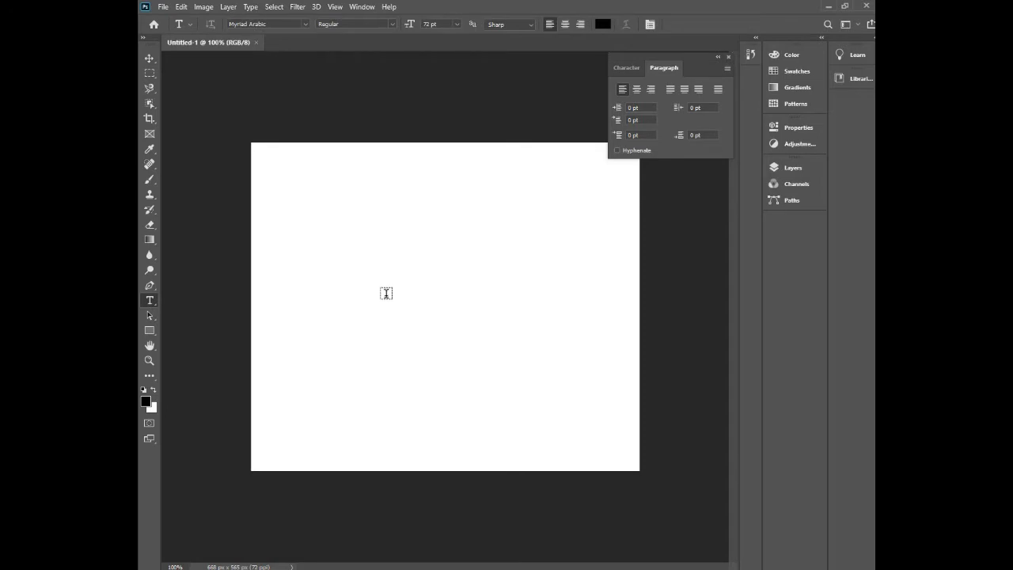
left_click(386, 294)
key("Left")
key("Right")
key("Right")
key("Right")
key("Right")
key("Right")
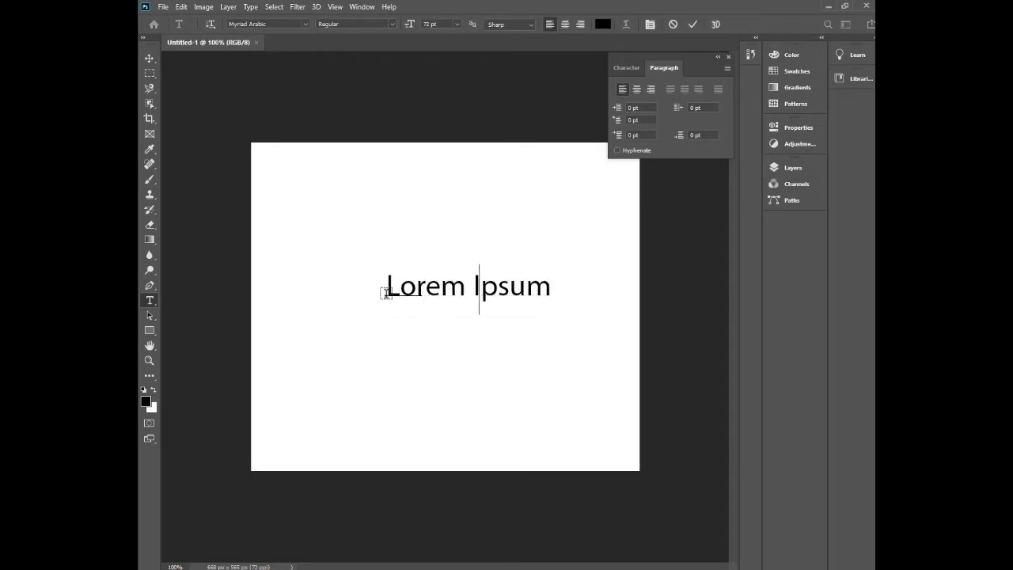
key("ctrl+a")
type("ةلرارللبلايؤب ءيب")
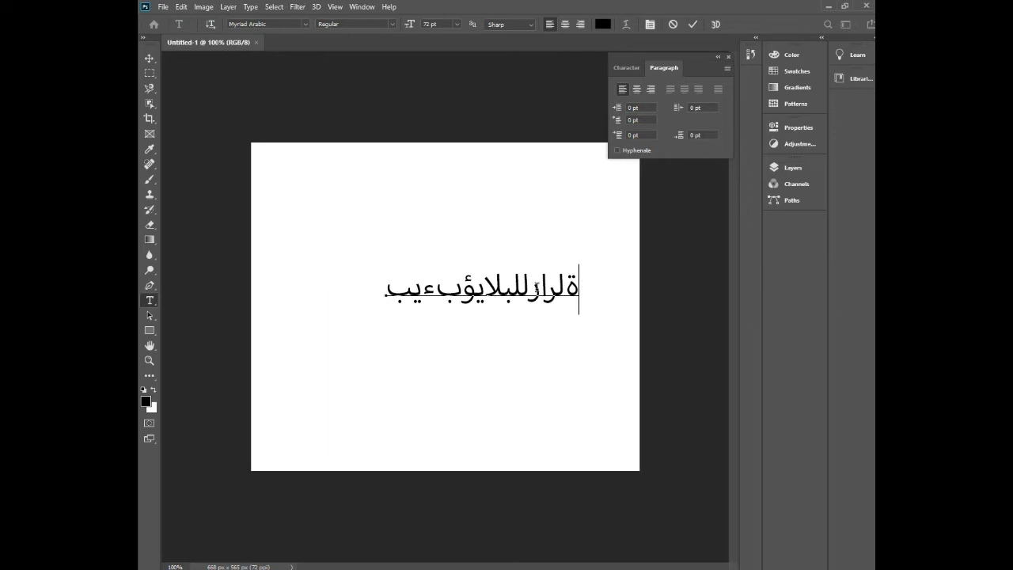
left_click_drag(536, 288, 575, 286)
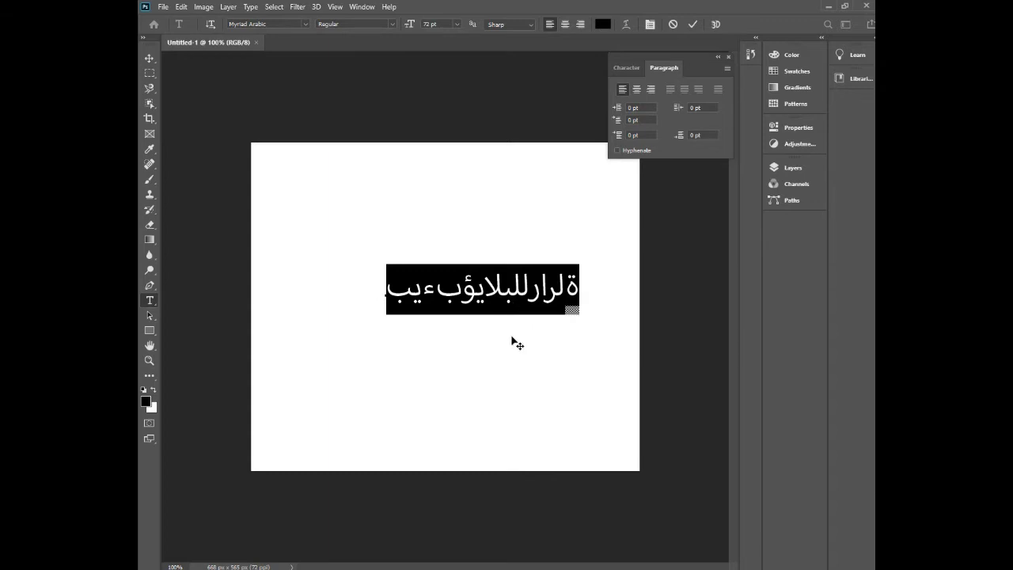
key("BackSpace")
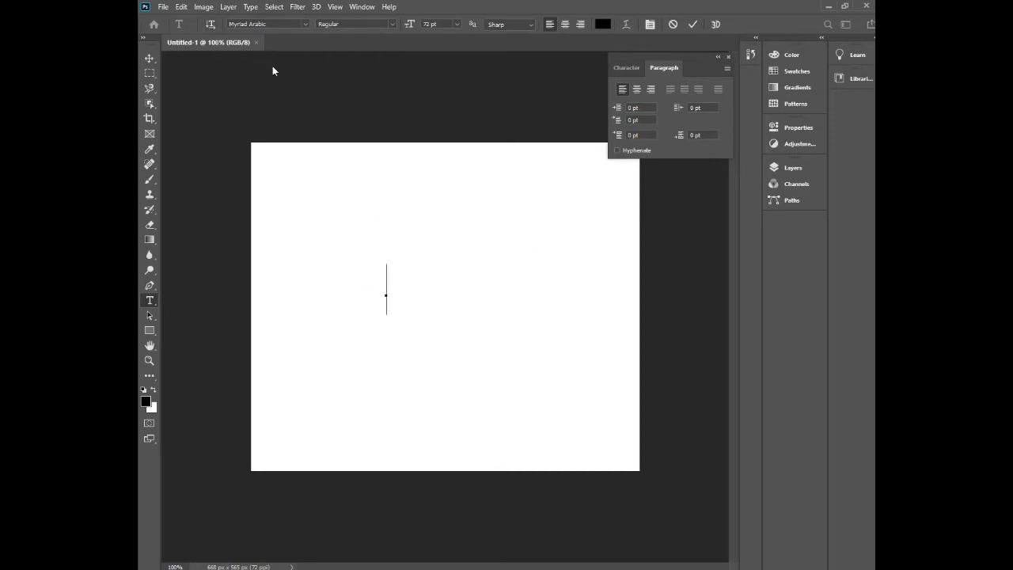
Switch the keyboard input language and type the Latin test line 'jhghjfghfghfg'
key("super+space")
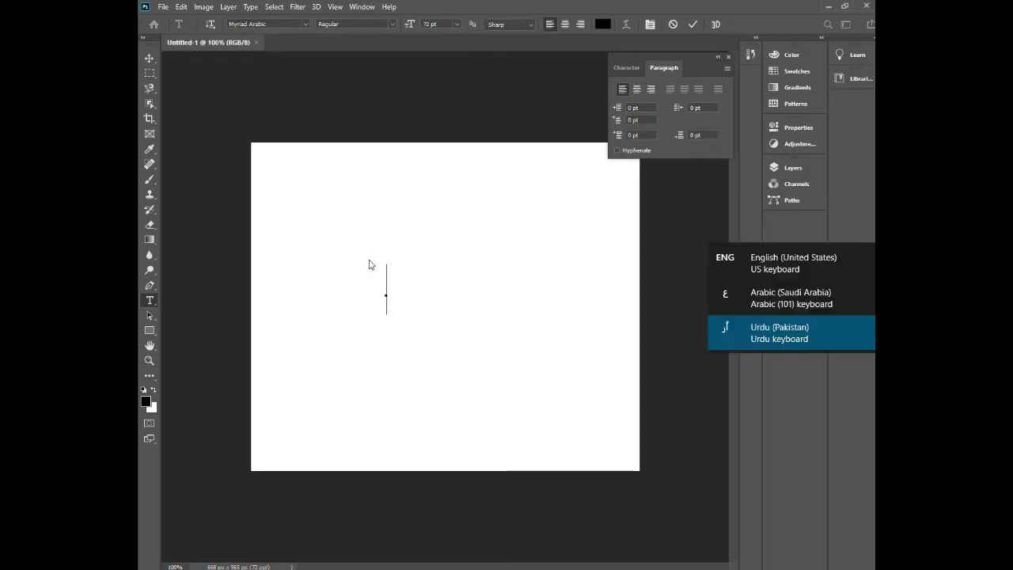
key("super+space")
type("jh")
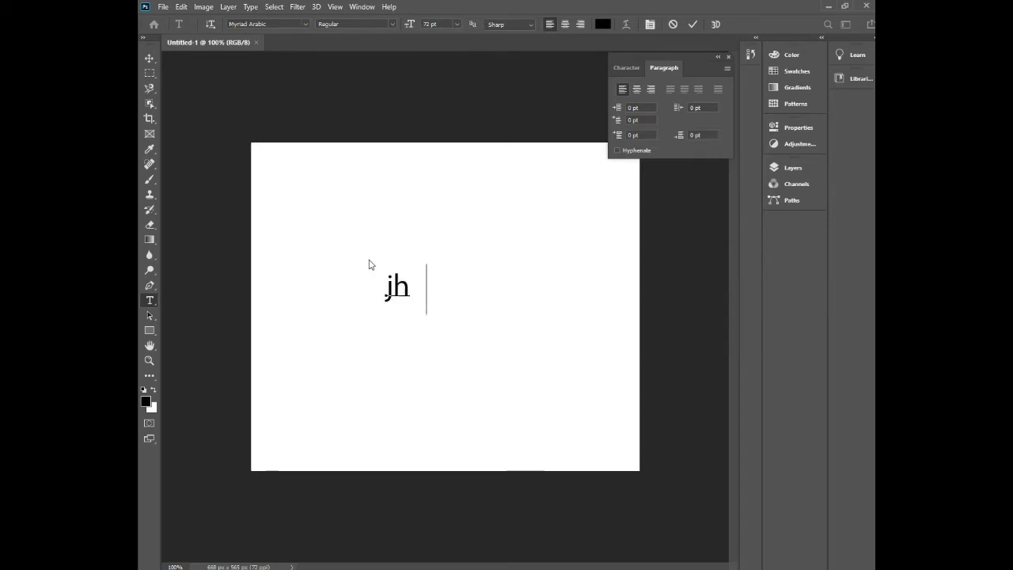
type("ghjfghfghfg")
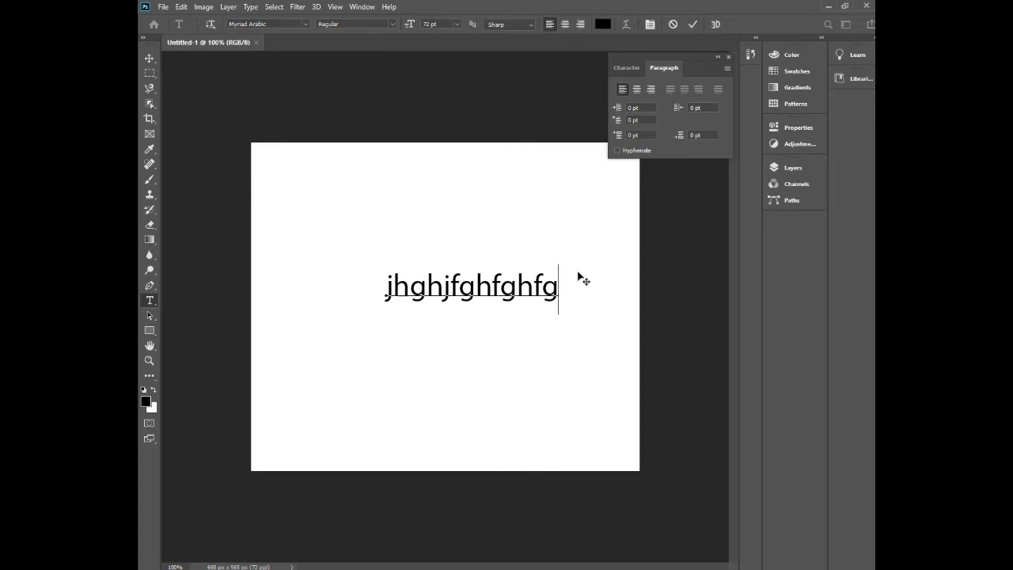
Commit the 'jhghjfghfghfg' text layer with the Move tool and open the Edit menu
left_click(182, 8)
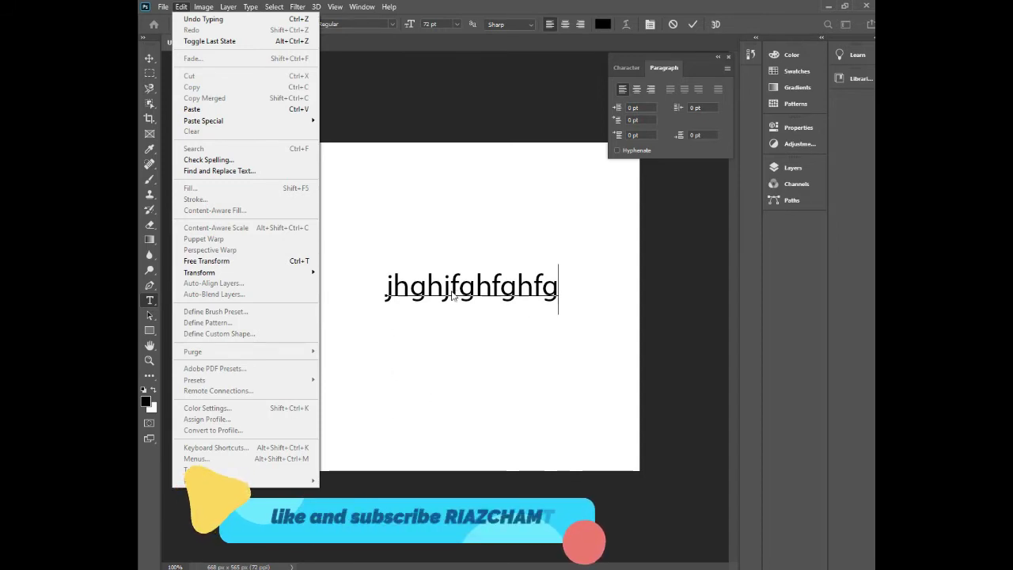
left_click(491, 342)
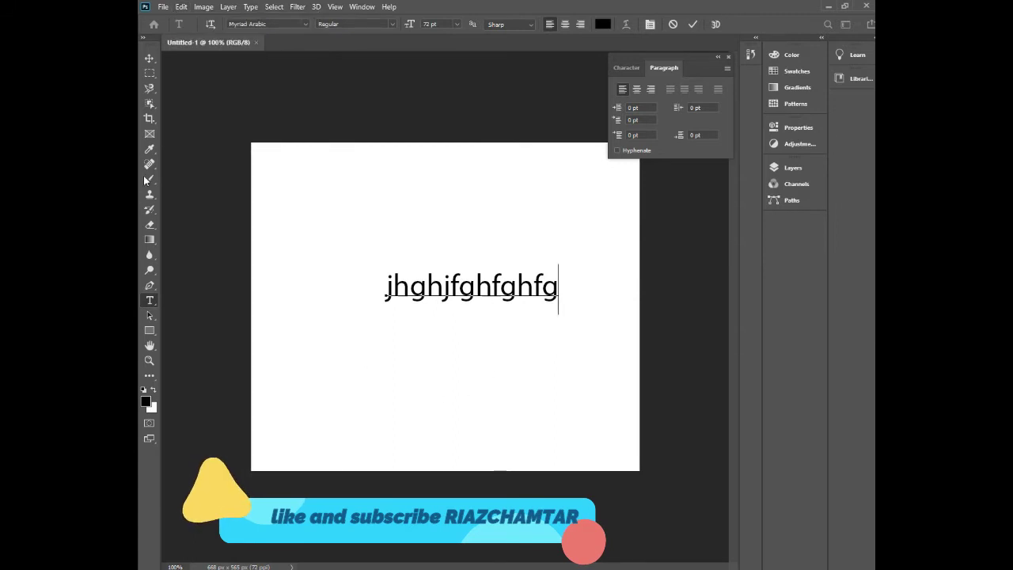
left_click(150, 61)
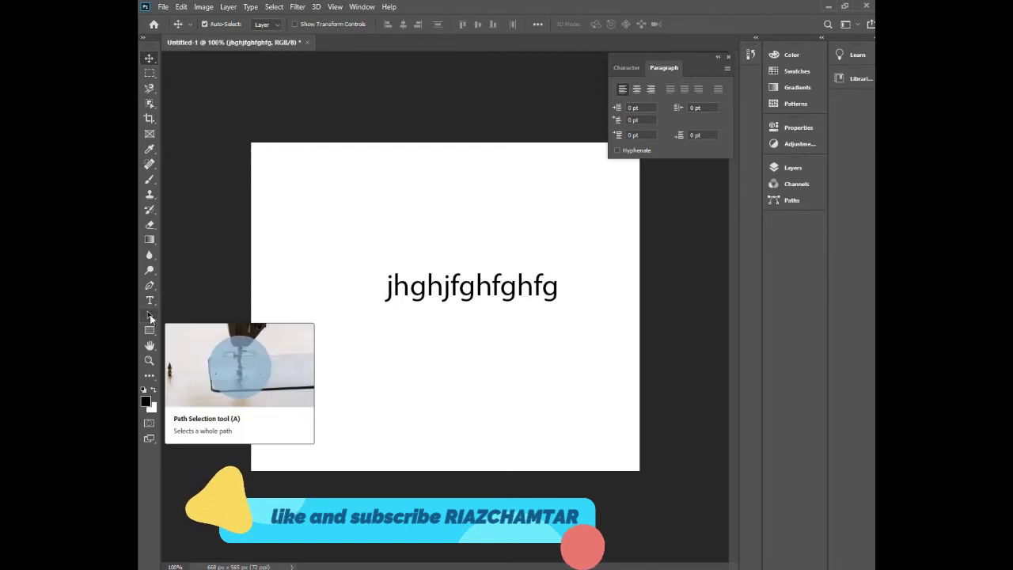
left_click(149, 317)
left_click(149, 61)
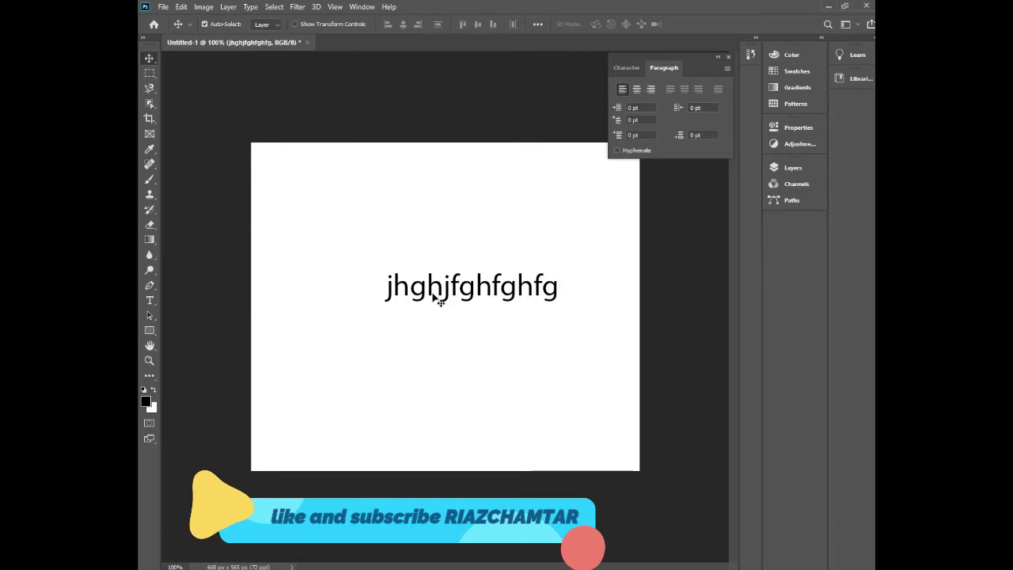
left_click(181, 7)
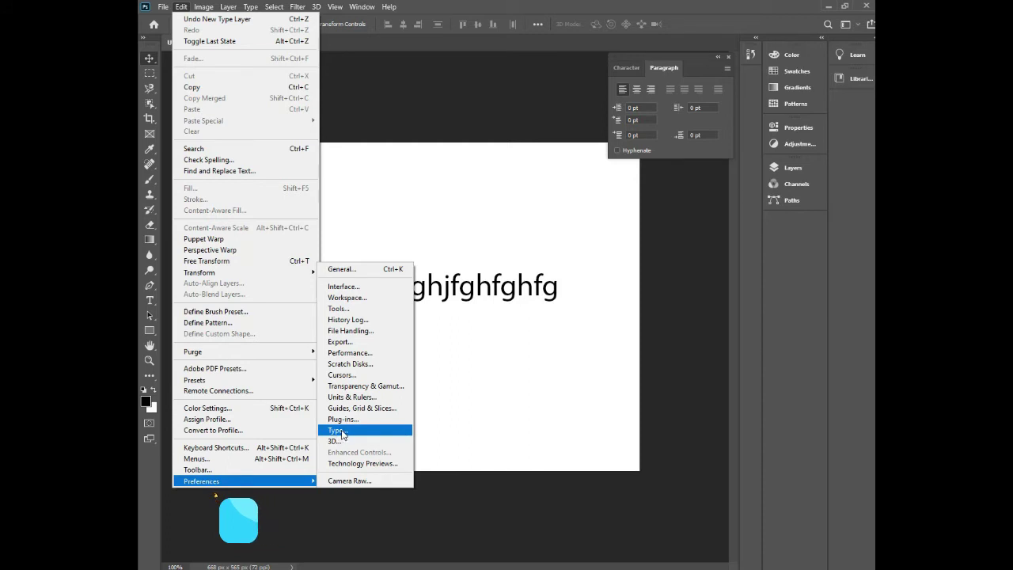
In Type preferences, select the World-Ready Layout text engine and confirm
left_click(342, 432)
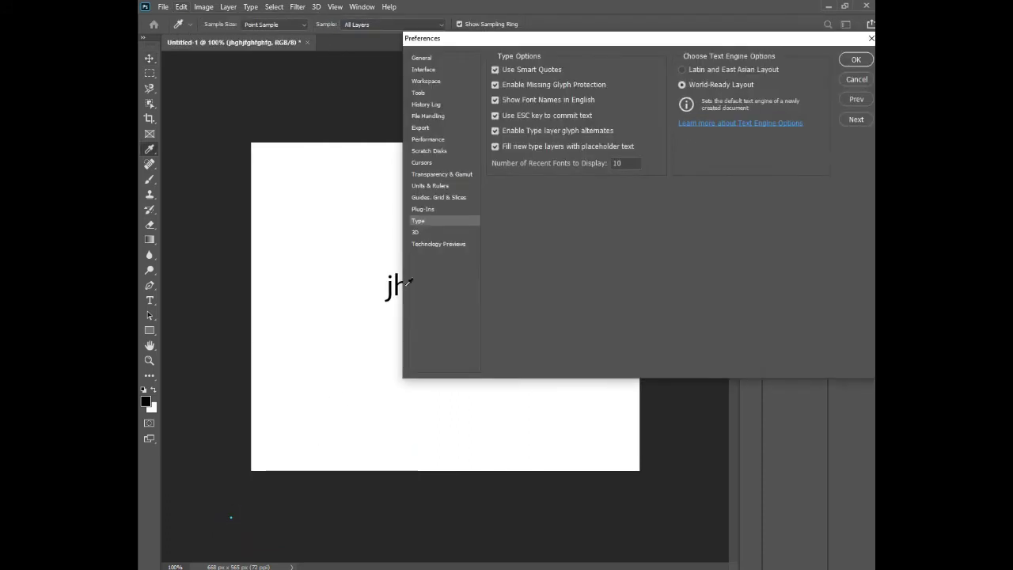
left_click(421, 58)
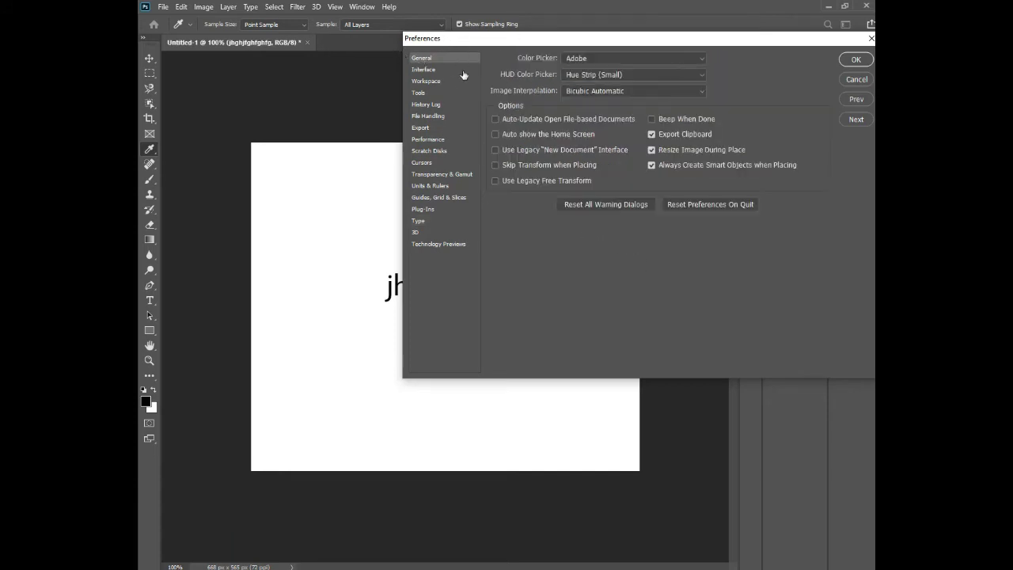
left_click(423, 70)
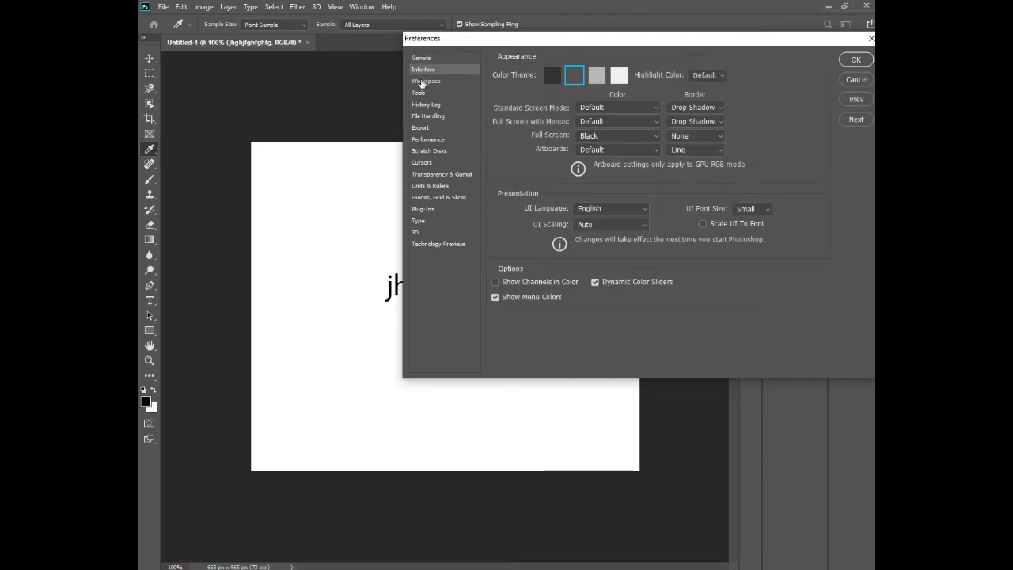
left_click(425, 82)
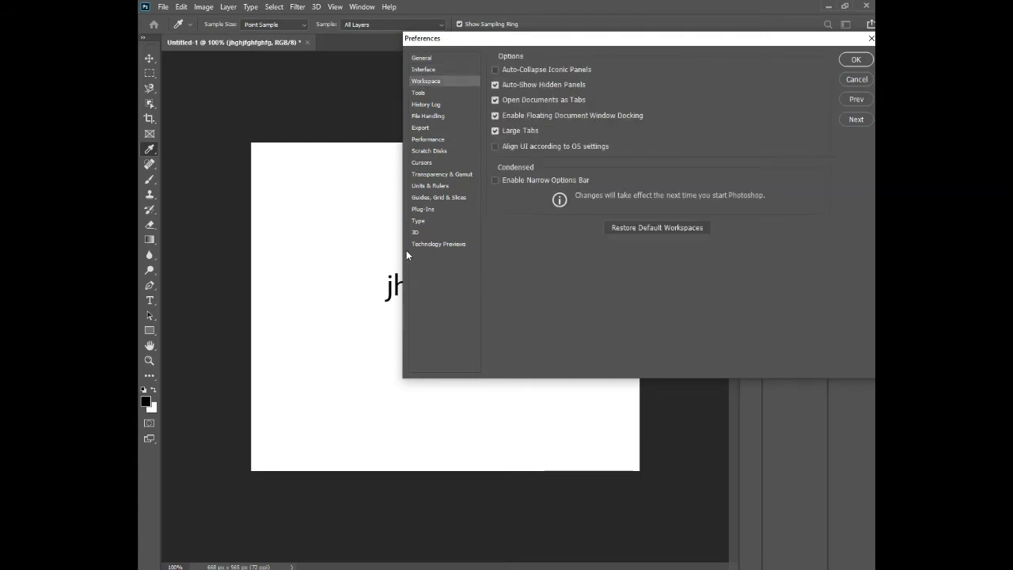
left_click(417, 222)
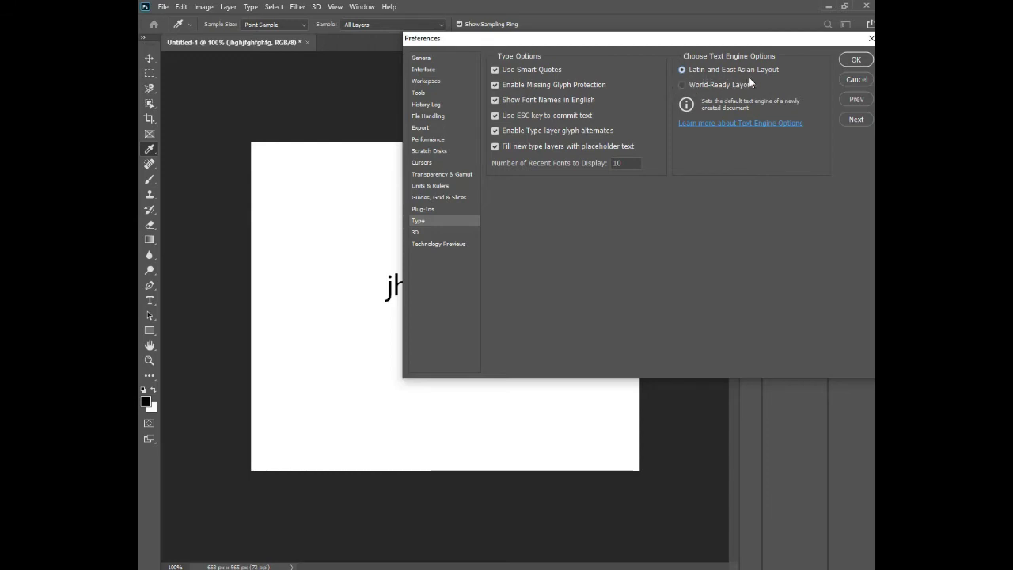
left_click(681, 86)
left_click(855, 60)
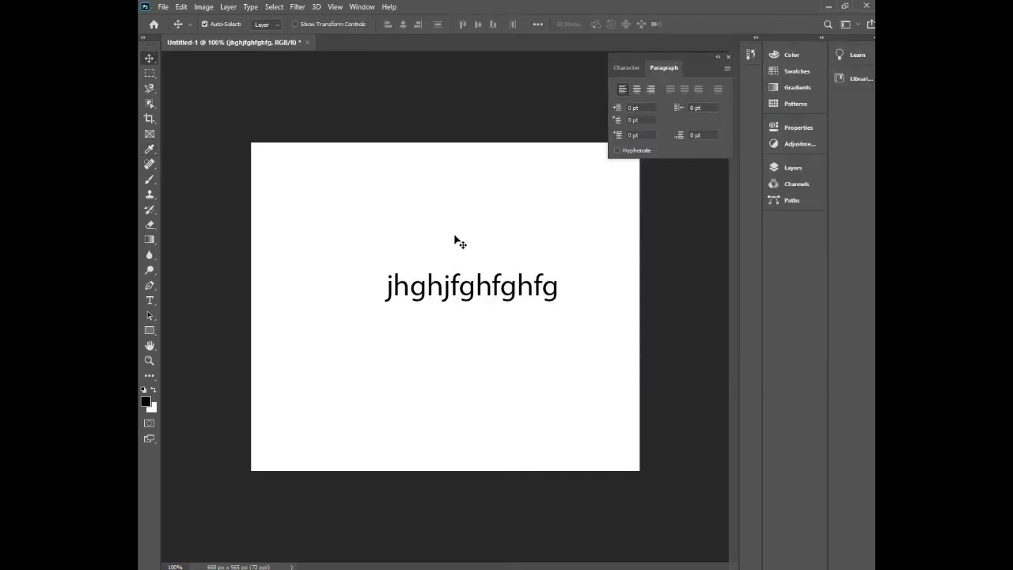
Search Photoshop for 'para' to list the Paragraph Panel results
left_click(827, 24)
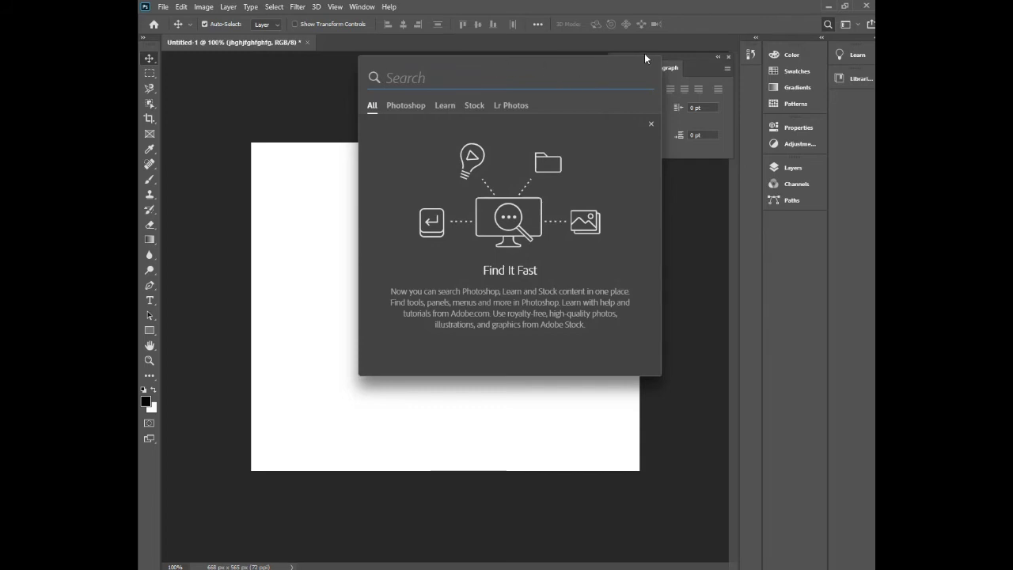
left_click_drag(645, 53, 668, 31)
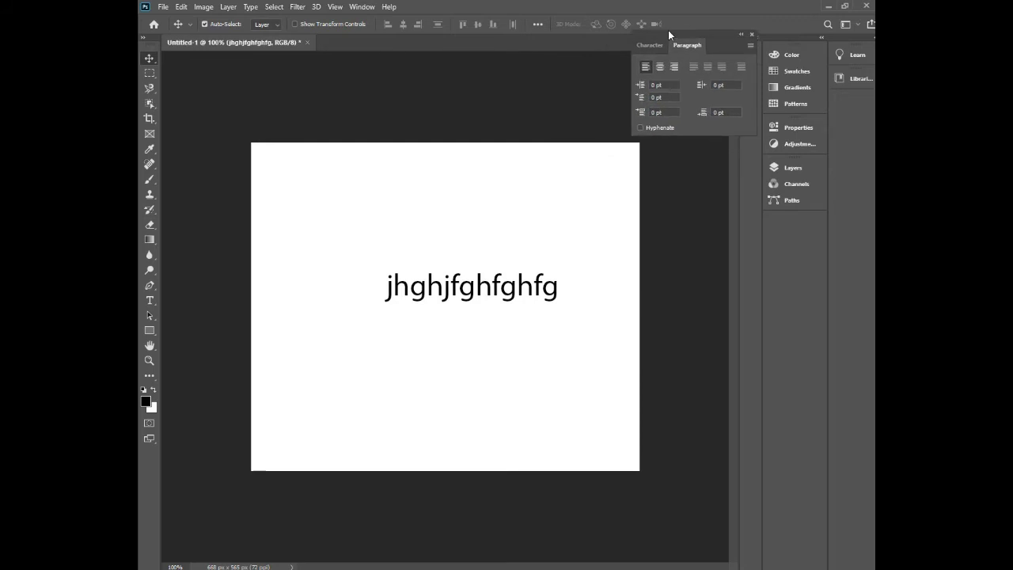
left_click(828, 24)
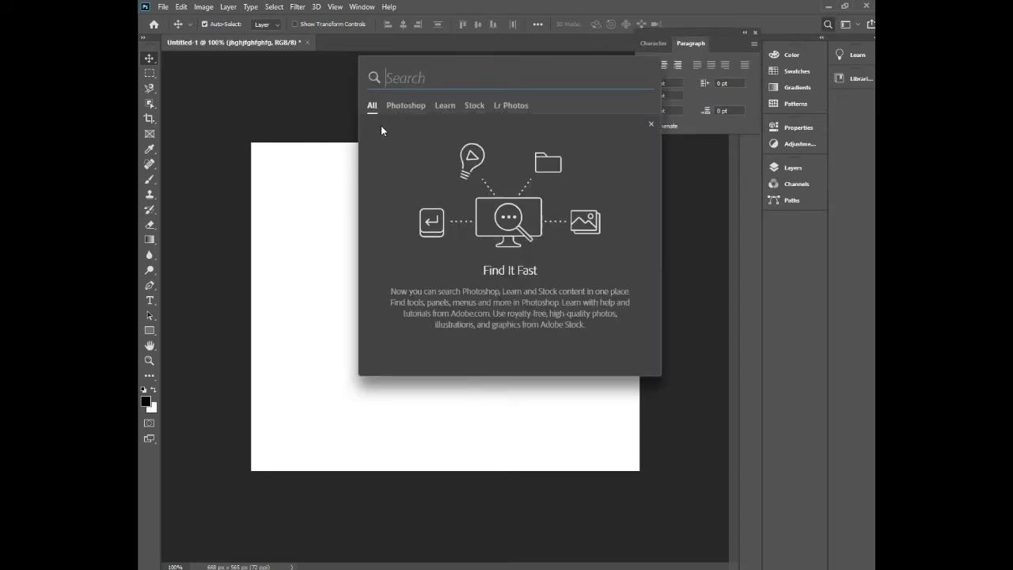
type("p")
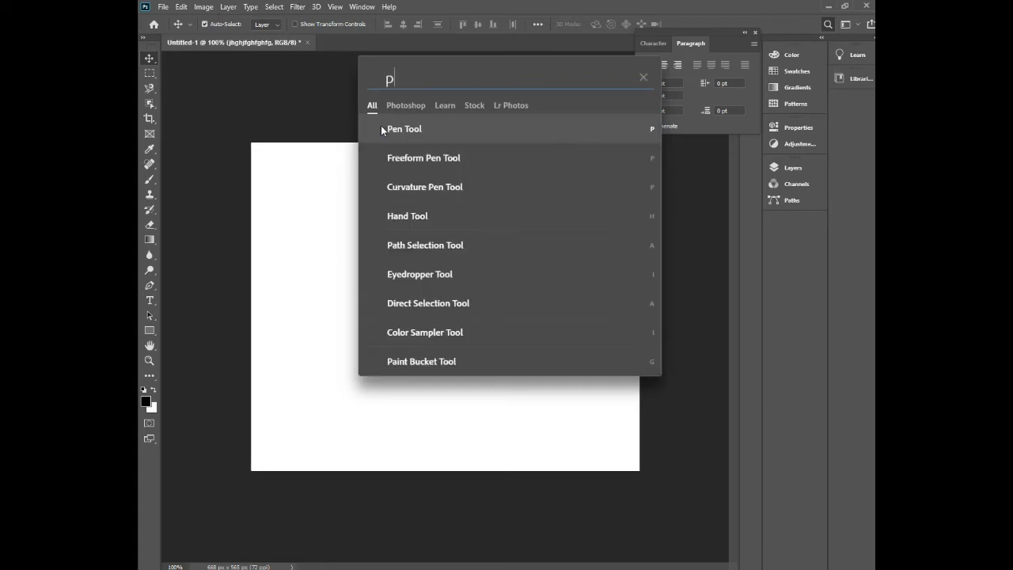
type("a")
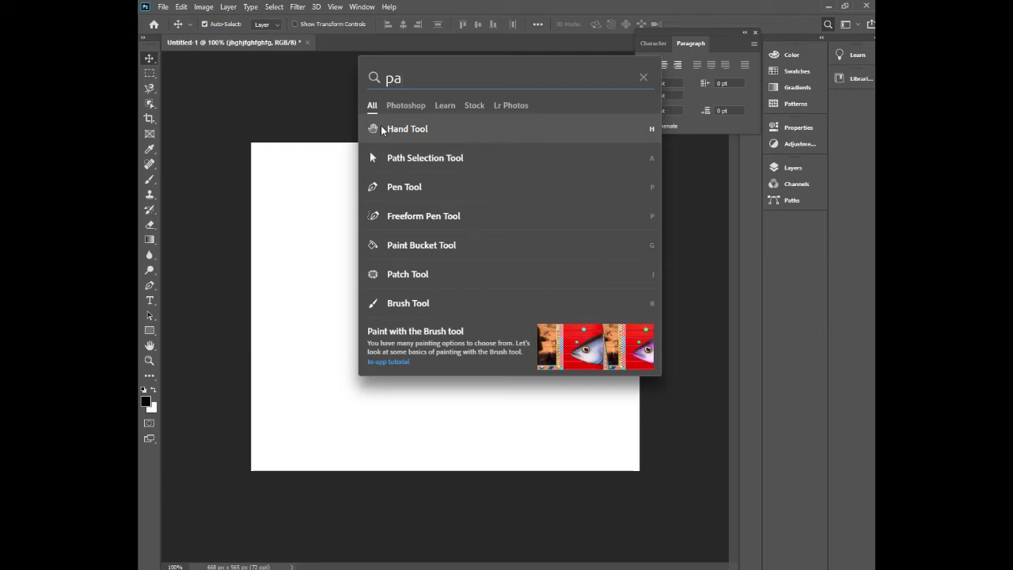
type("ra")
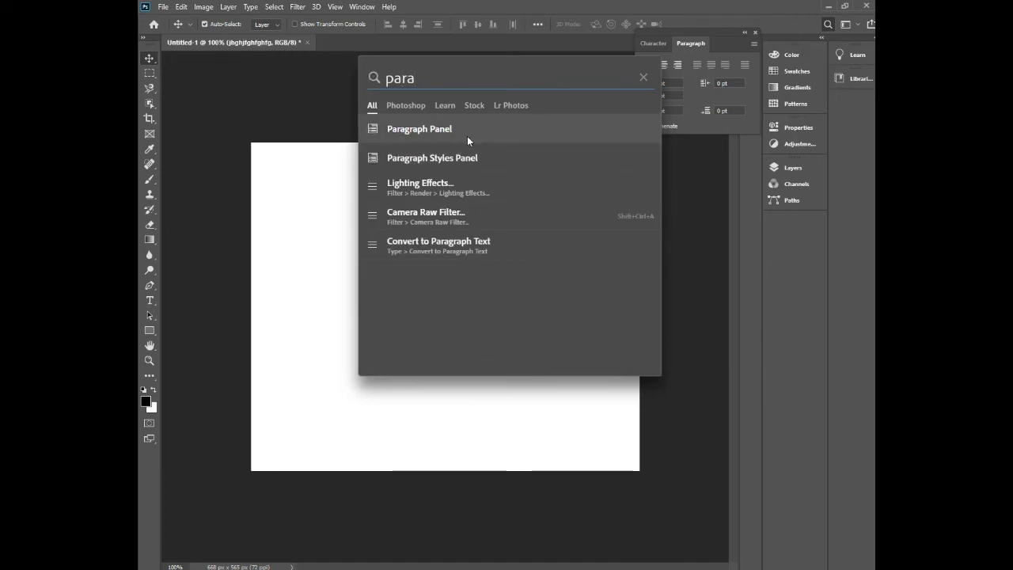
Open the Paragraph Panel from the search results beside the Character tab
left_click(413, 132)
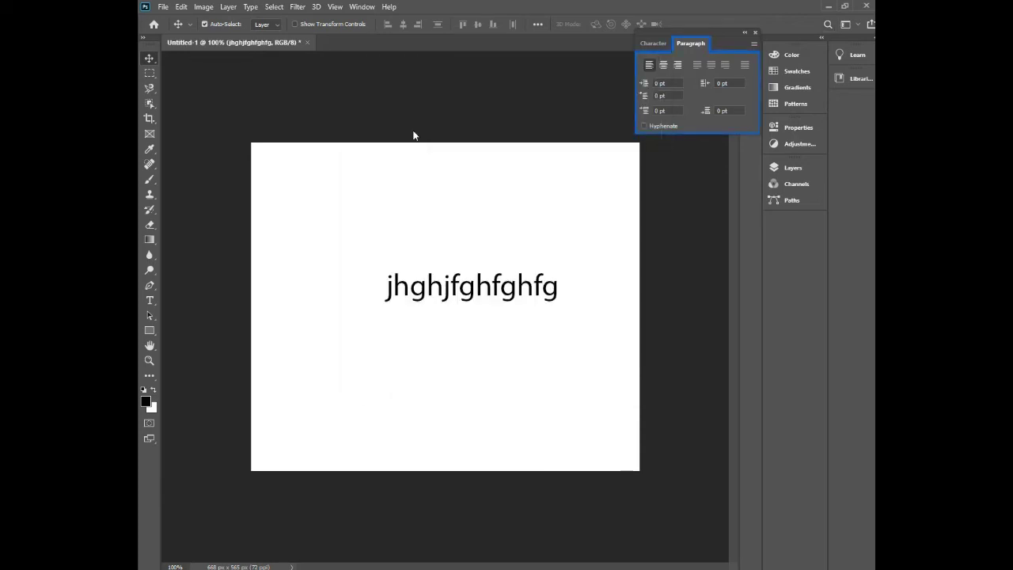
left_click(655, 44)
left_click(690, 45)
left_click(654, 46)
left_click(691, 45)
Choose World-Ready Layout in the Paragraph panel menu and verify it is checked
left_click(755, 44)
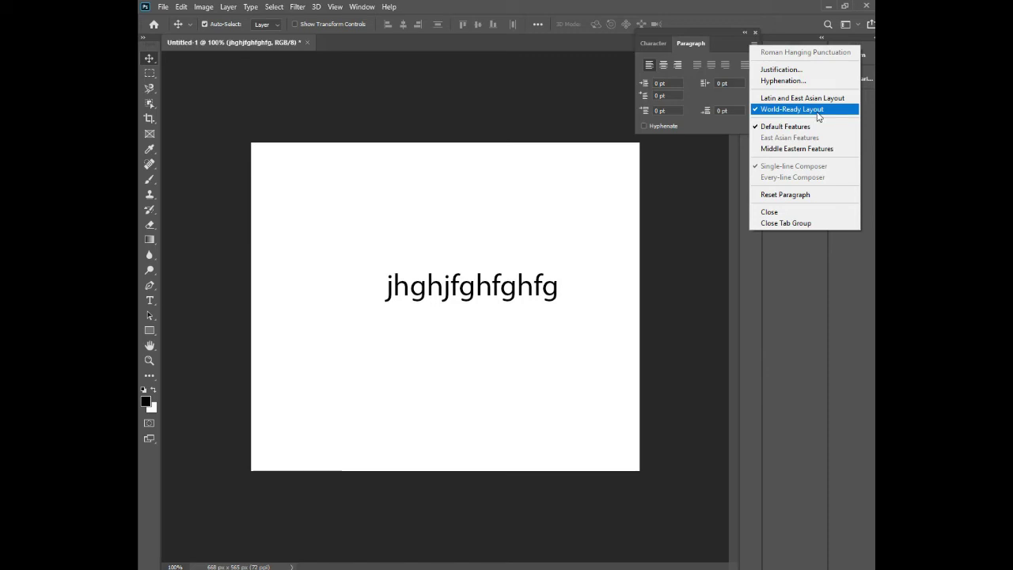
left_click(759, 99)
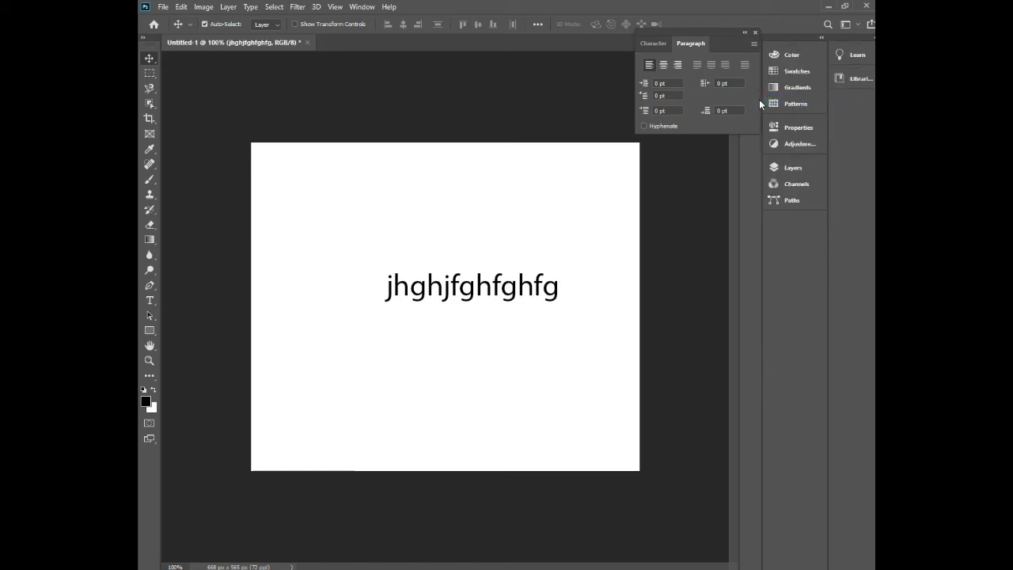
left_click(754, 43)
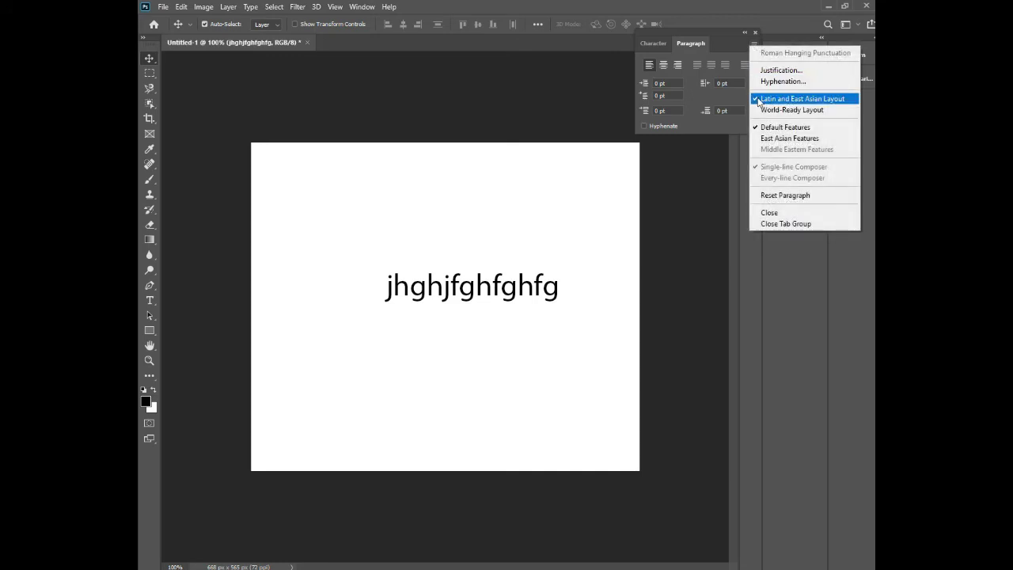
left_click(759, 111)
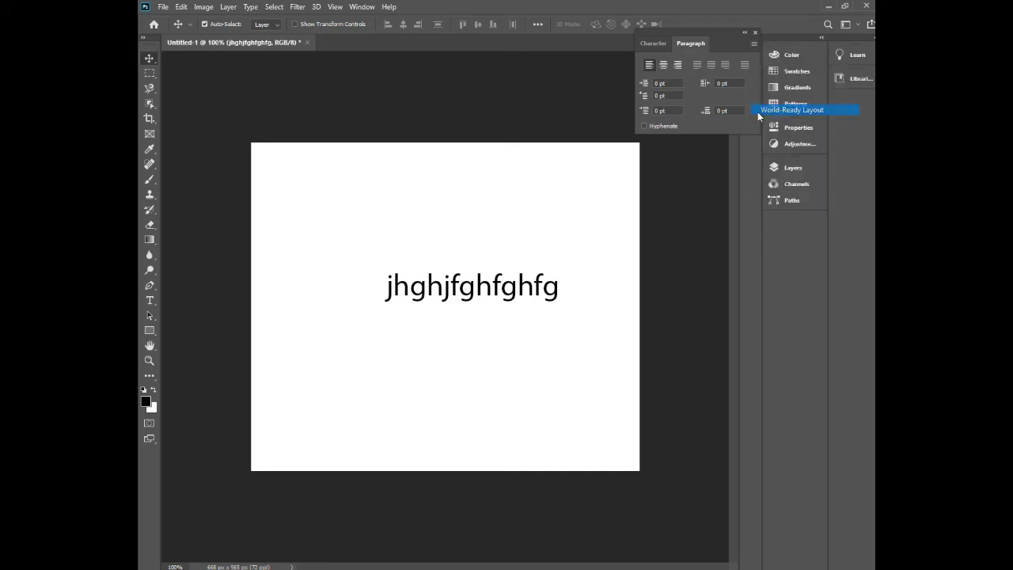
left_click(753, 43)
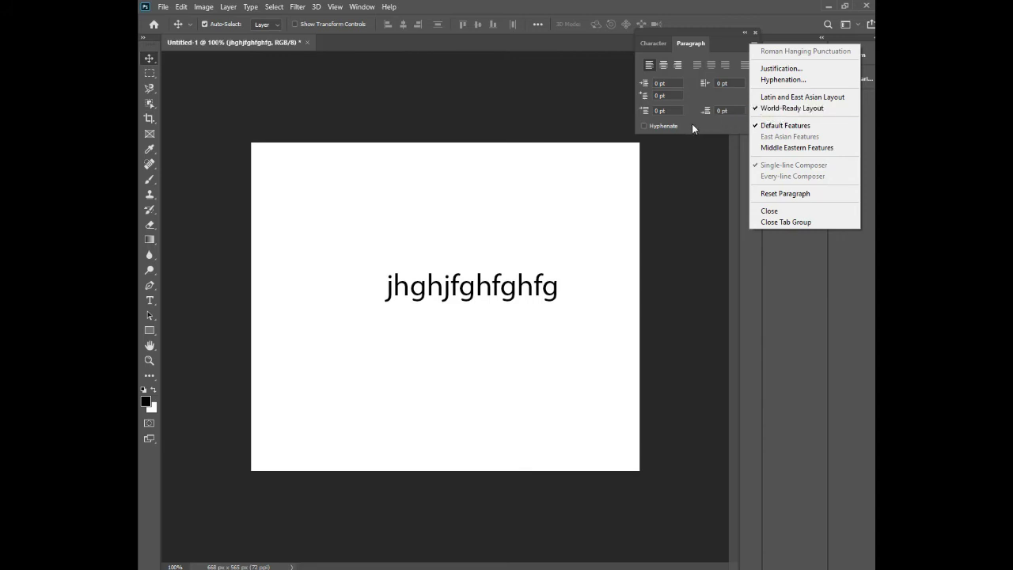
left_click(655, 43)
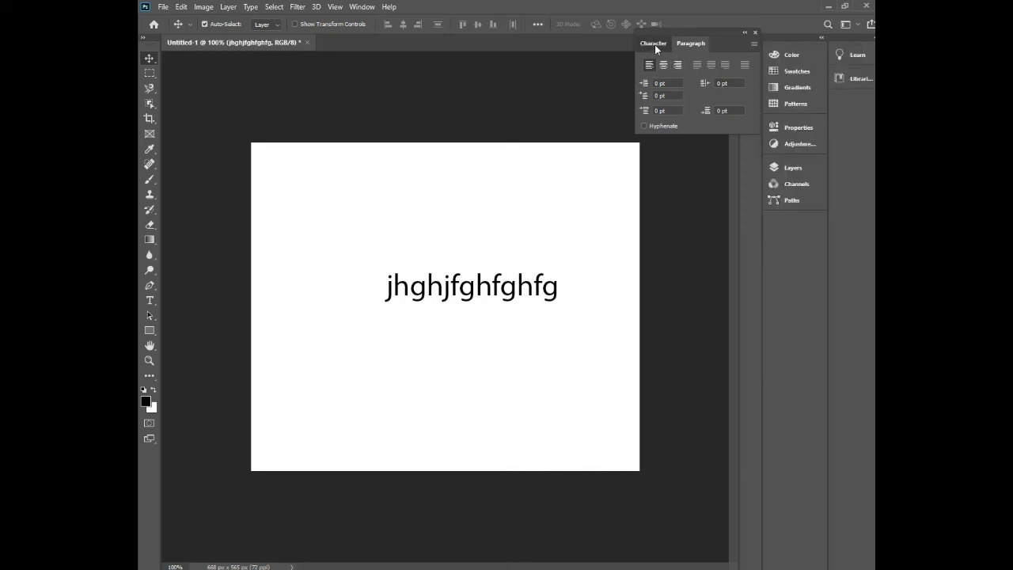
Change the Character panel language from English: USA to Arabic, then return to the Type tool
left_click(654, 44)
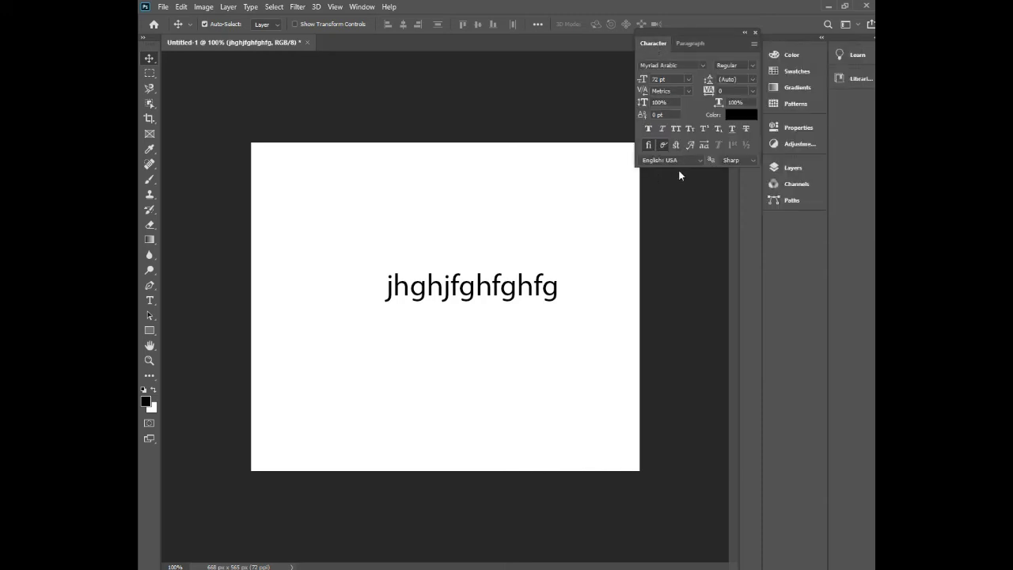
left_click(700, 160)
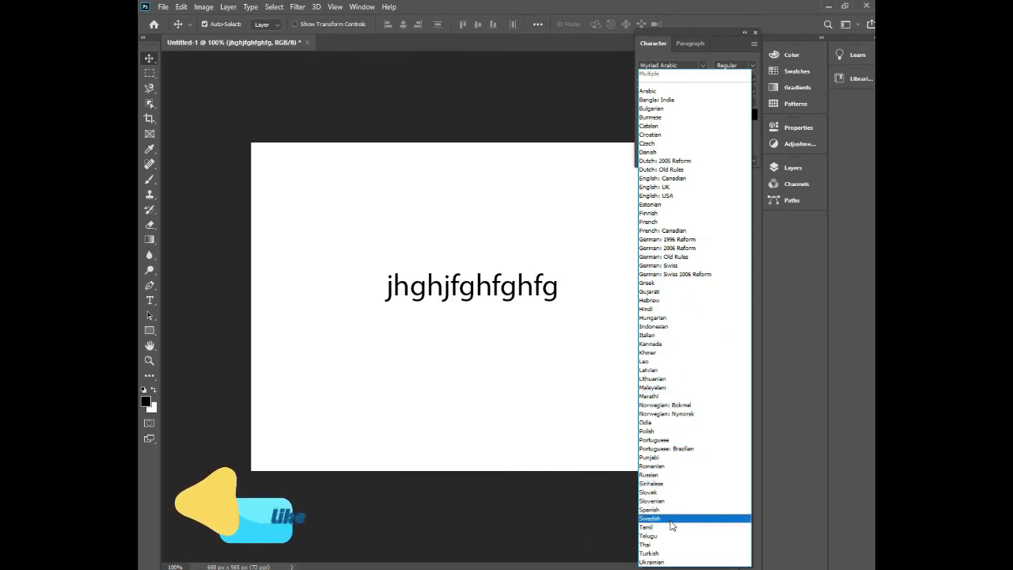
left_click(652, 92)
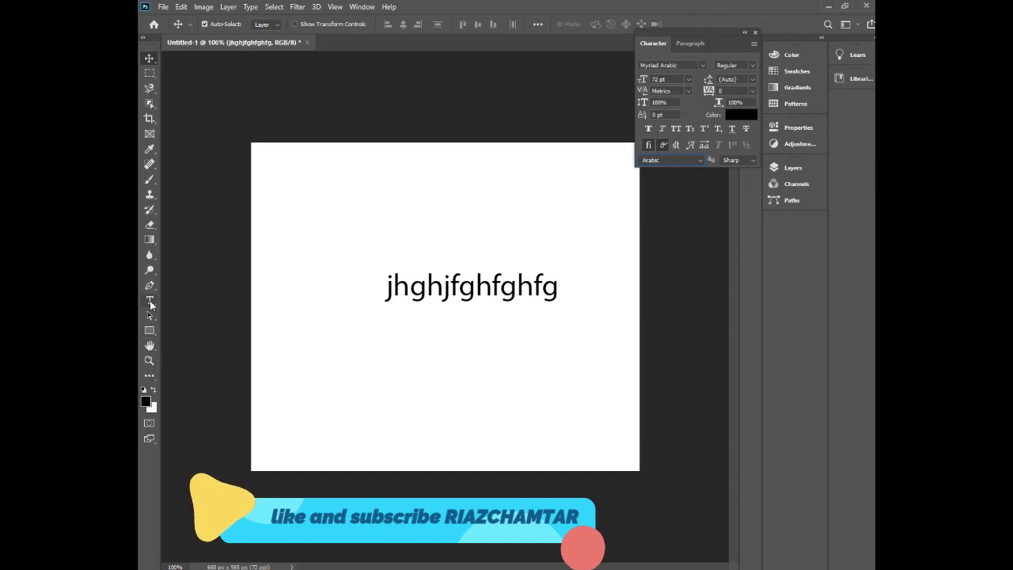
left_click(149, 300)
Start a second text line below, test Latin and Arabic typing, then clear it
left_click(385, 384)
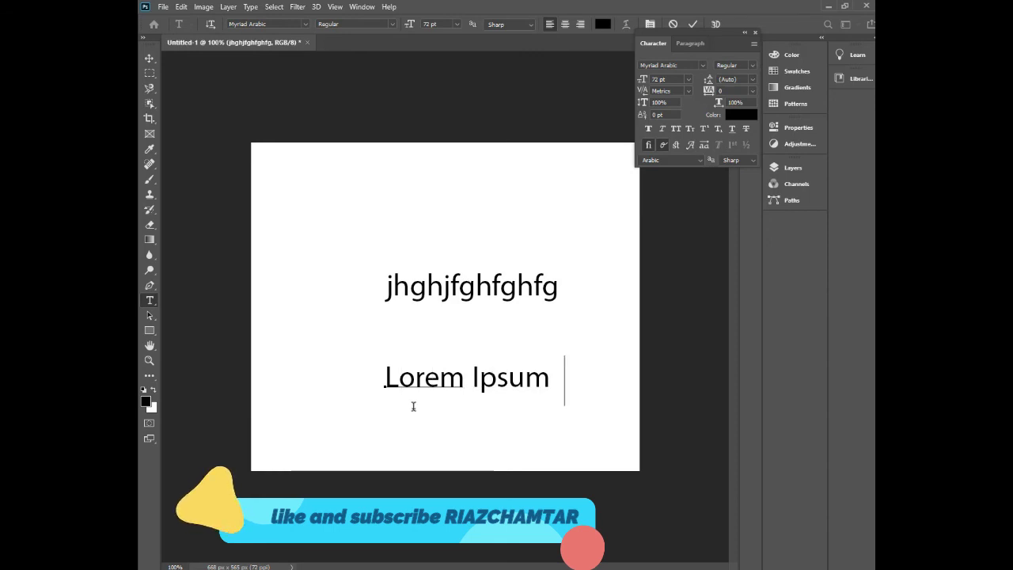
type("hvnbcvvcbvcv")
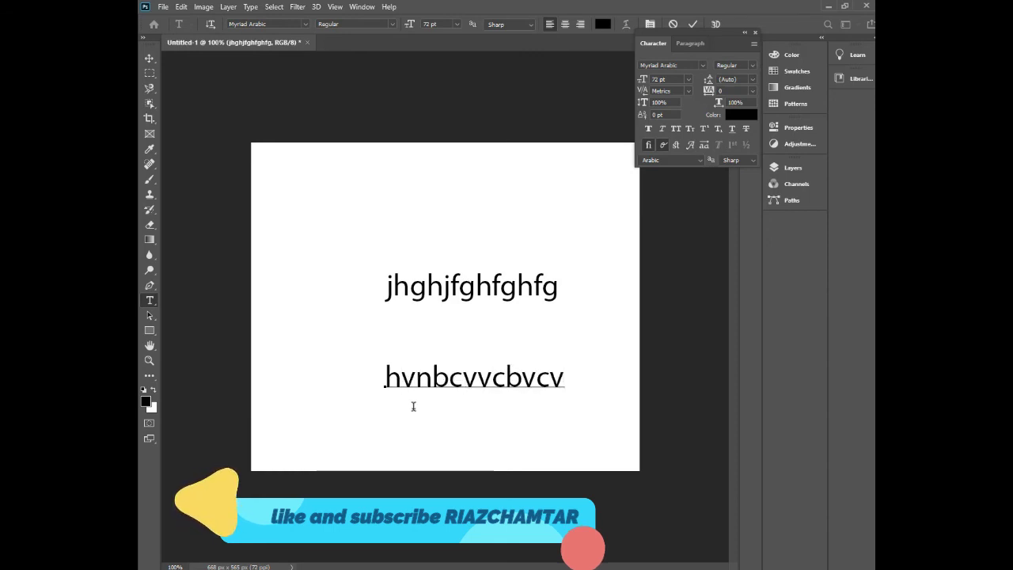
key("super+space")
type("لبيليب")
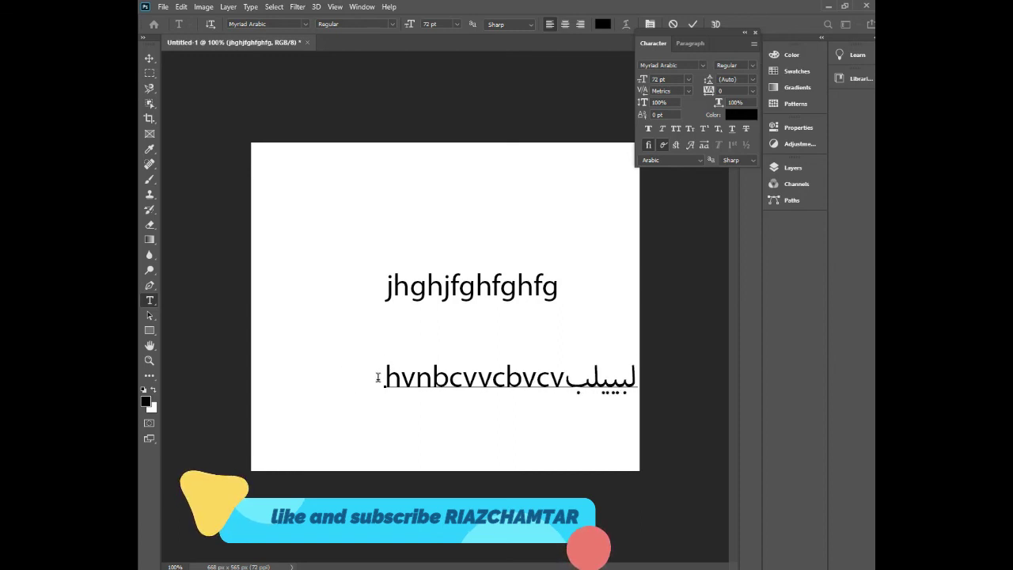
mouse_move(380, 377)
left_mouse_down()
mouse_move(590, 386)
mouse_move(565, 386)
left_mouse_up()
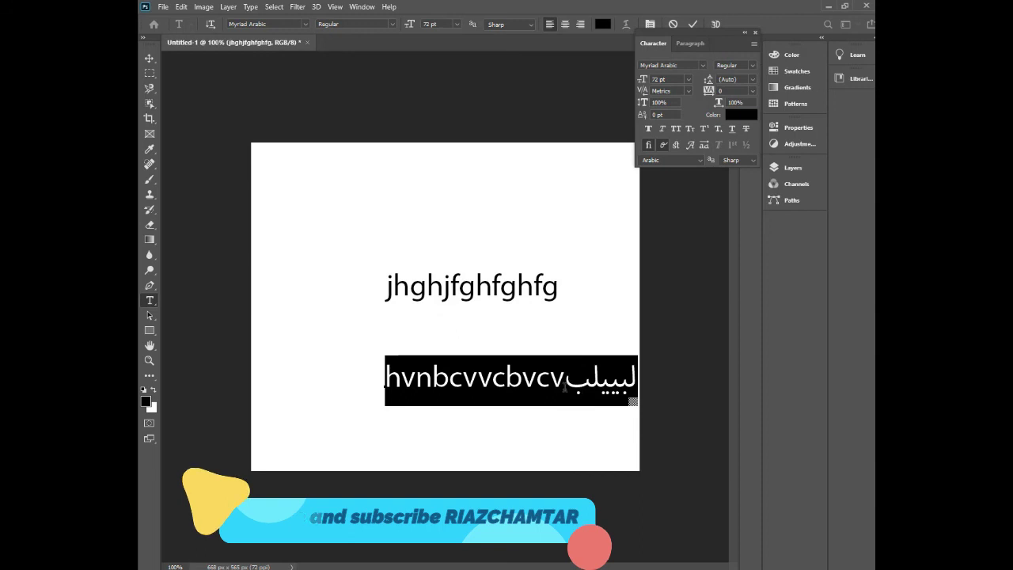
key("Left")
key("ctrl+a")
key("BackSpace")
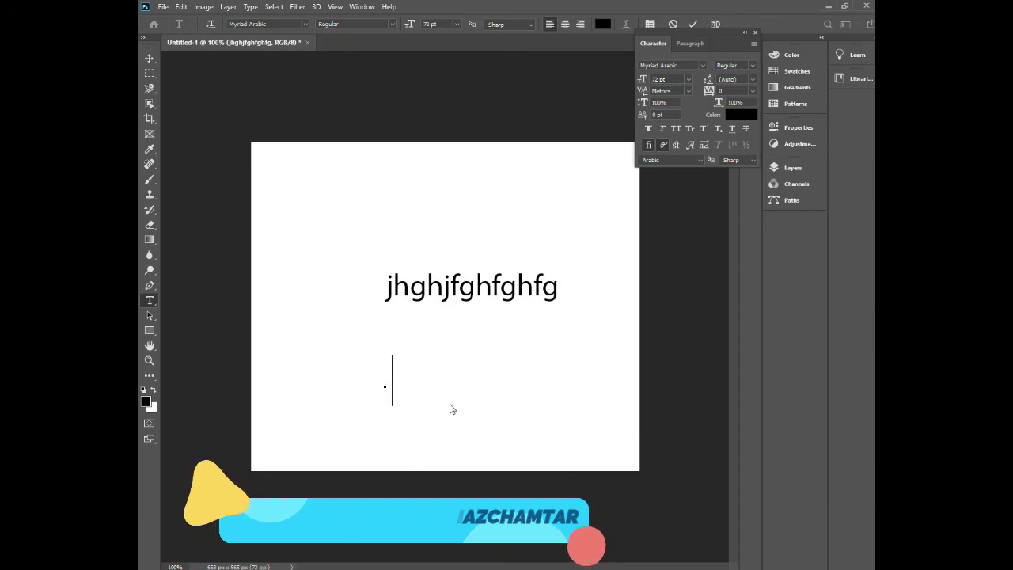
Type 'السلام عليكم' and delete the two stray gap characters so السلام joins
type("السلا")
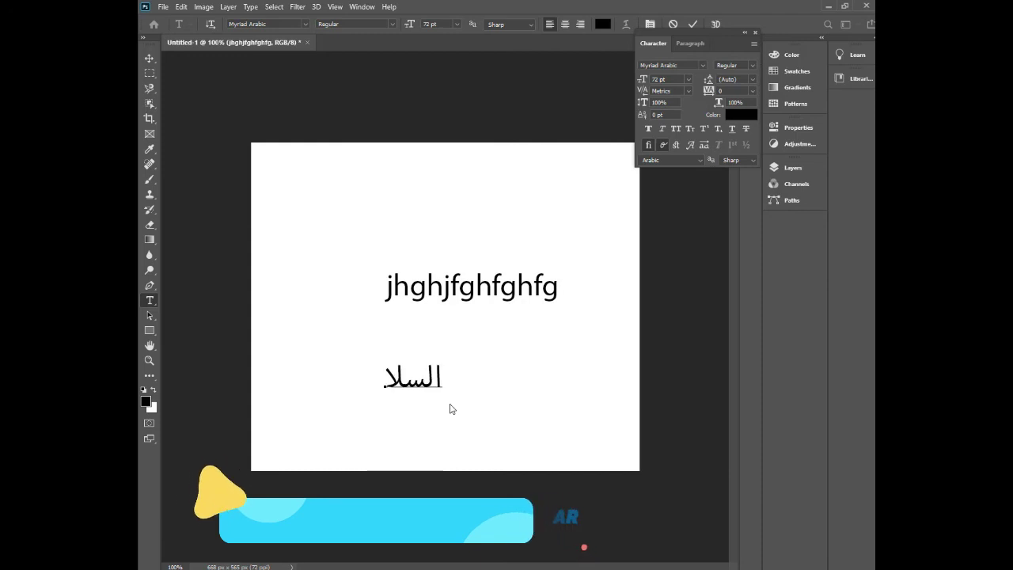
type("م ع")
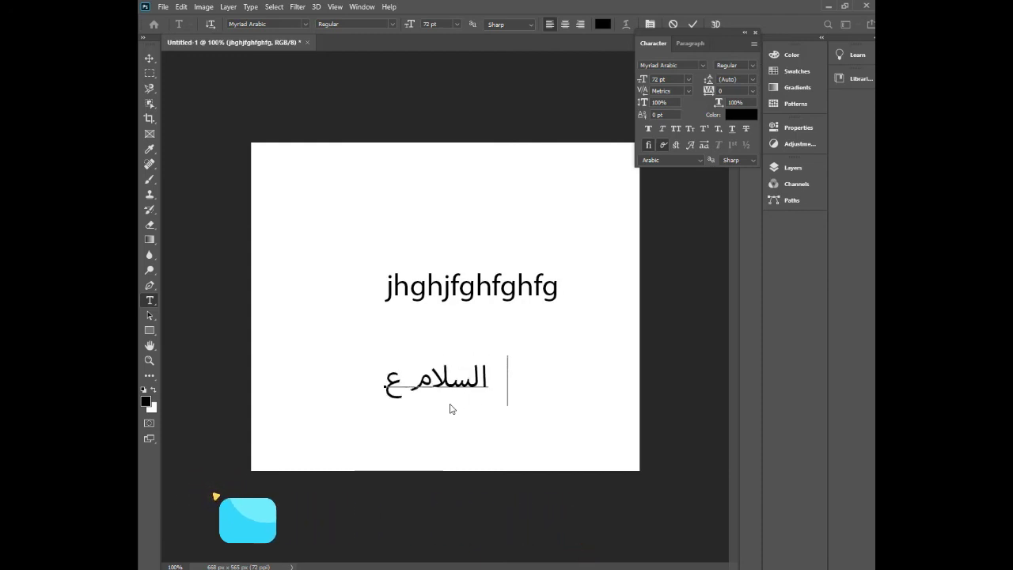
type("ليكم")
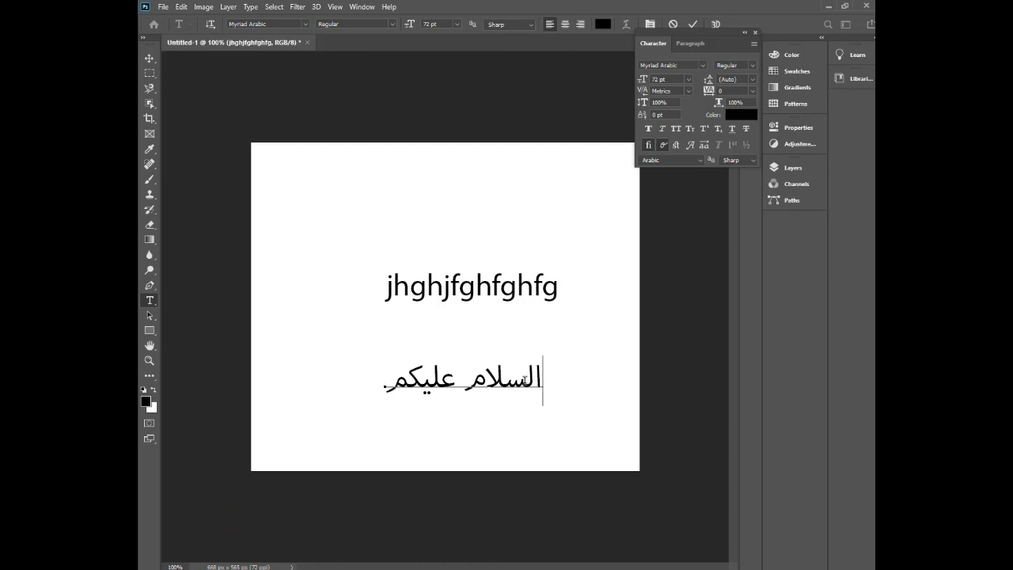
left_click(520, 423)
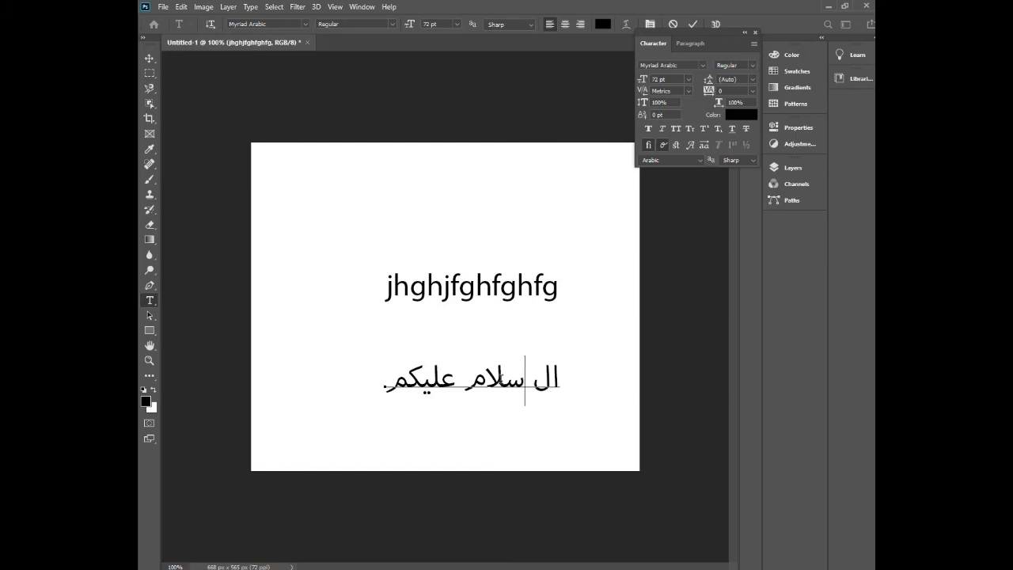
key("Left")
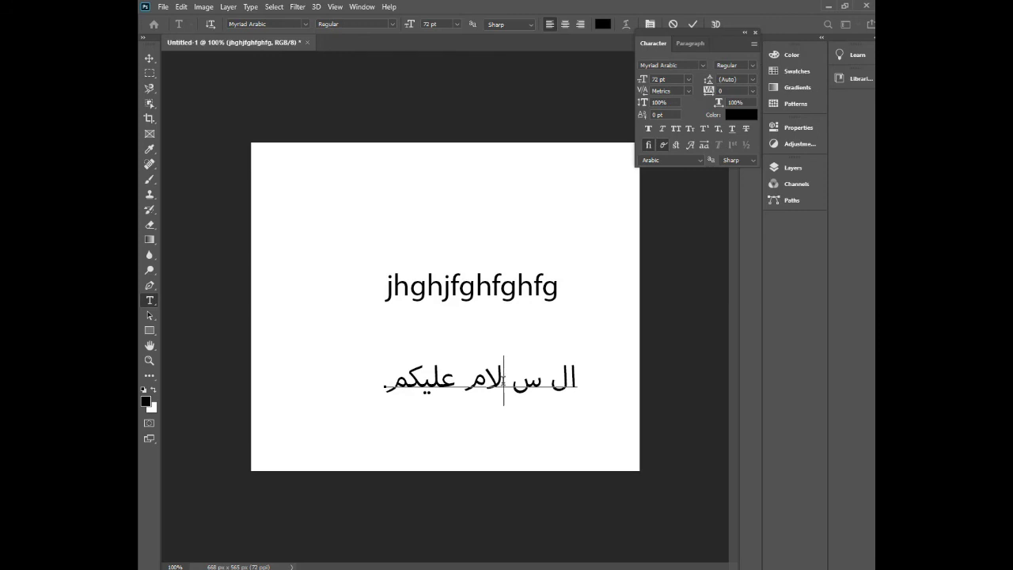
left_click_drag(504, 380, 512, 380)
key("BackSpace")
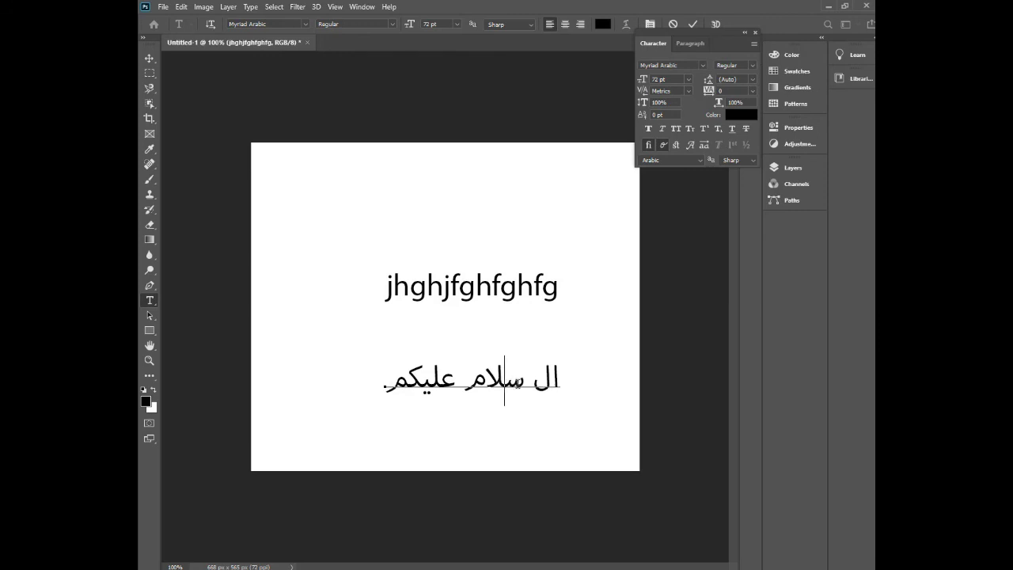
left_click_drag(524, 386, 533, 386)
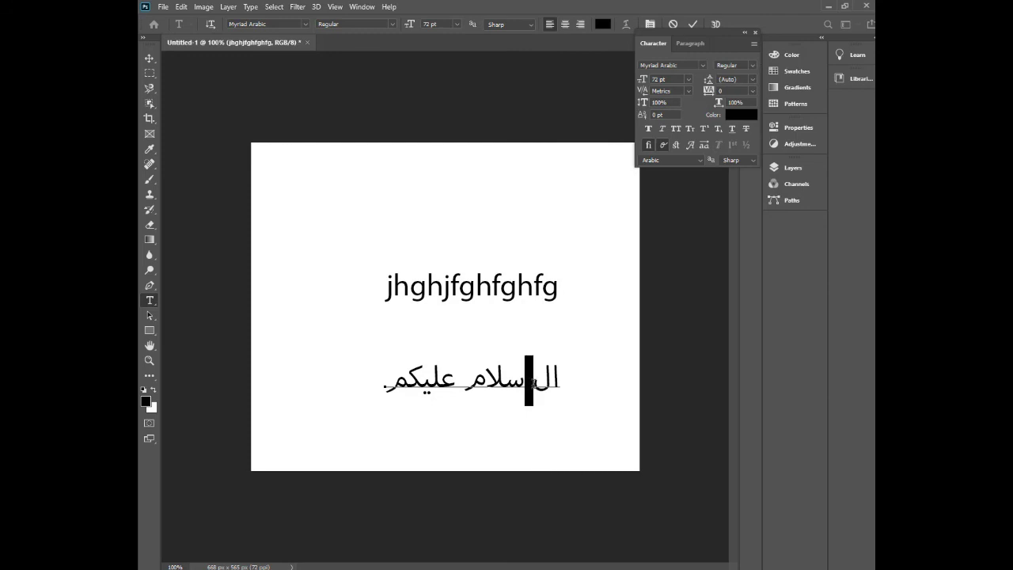
key("BackSpace")
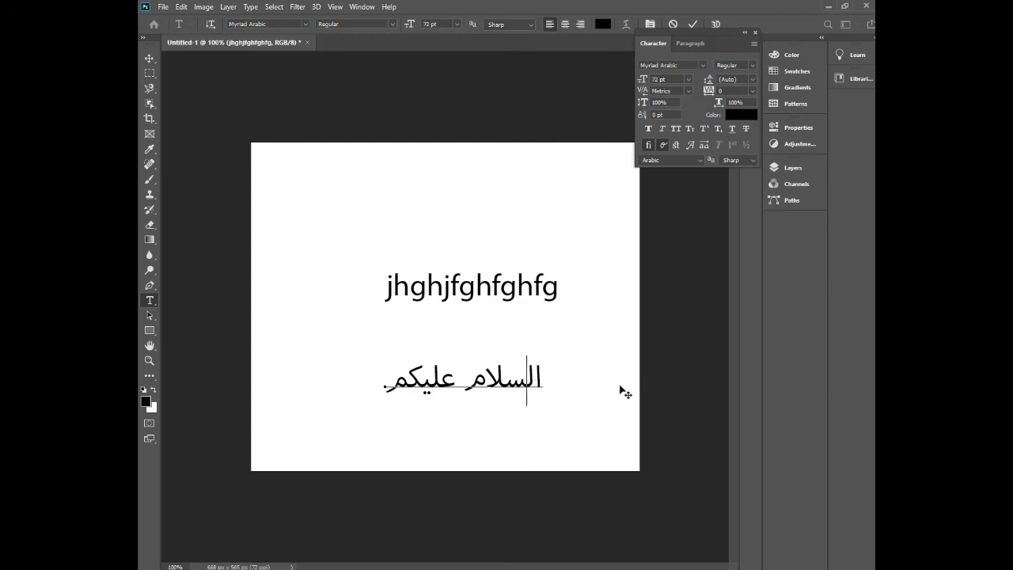